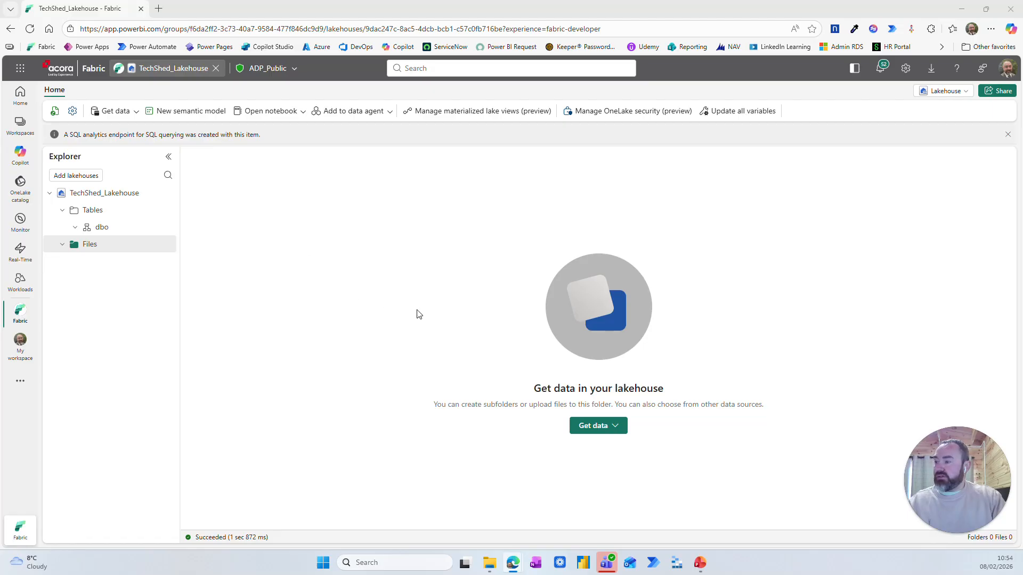
Create a Dataflow Gen2 named Import_CSV from the lakehouse and start a Text/CSV file import in it
click(608, 429)
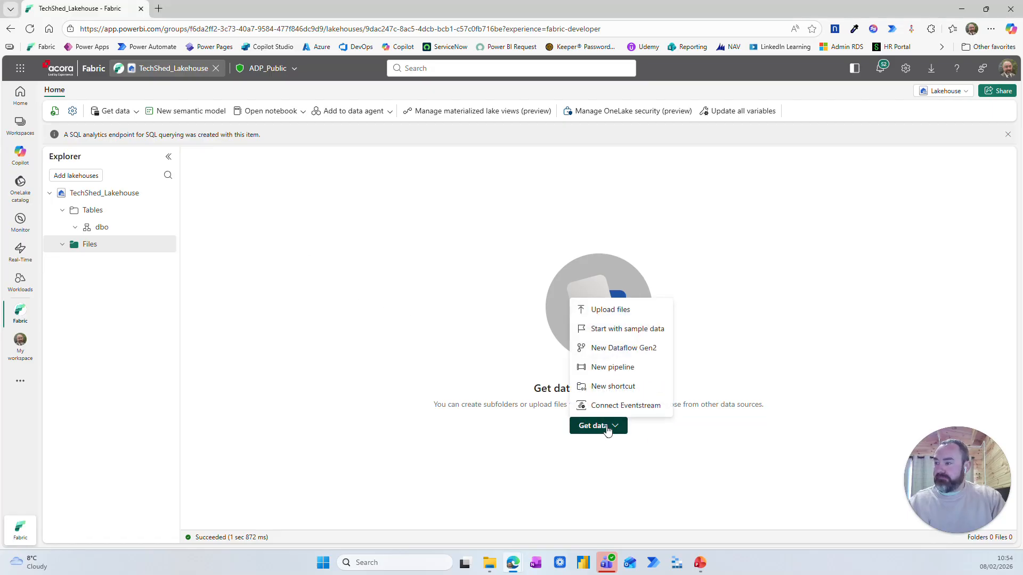
click(605, 352)
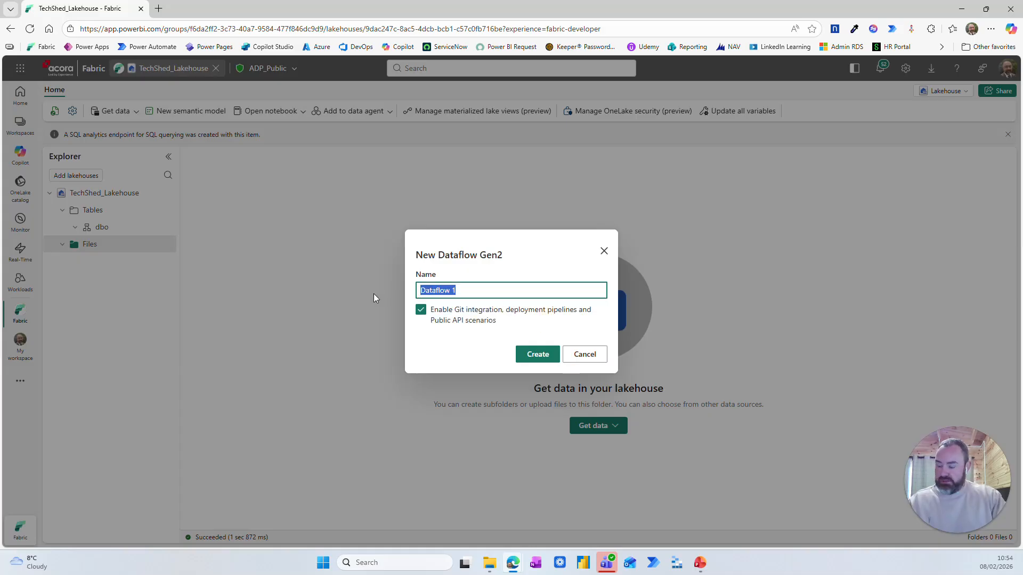
text(Import )
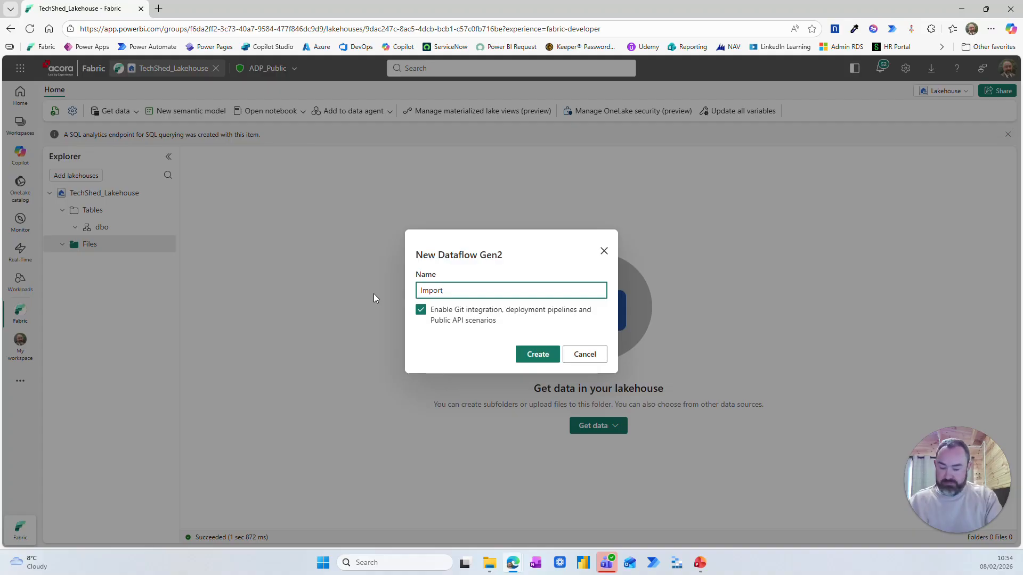
text(CSV)
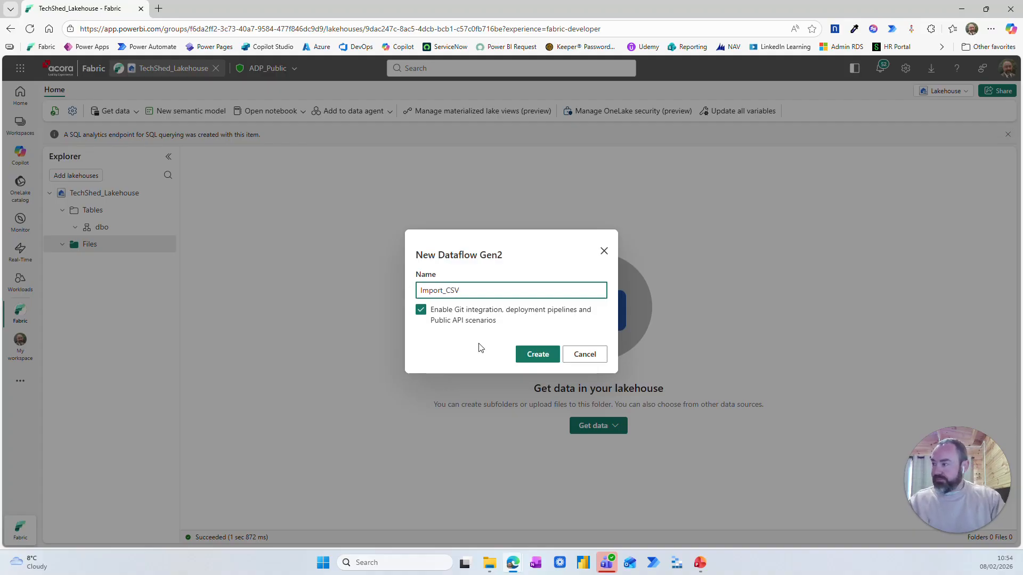
click(538, 361)
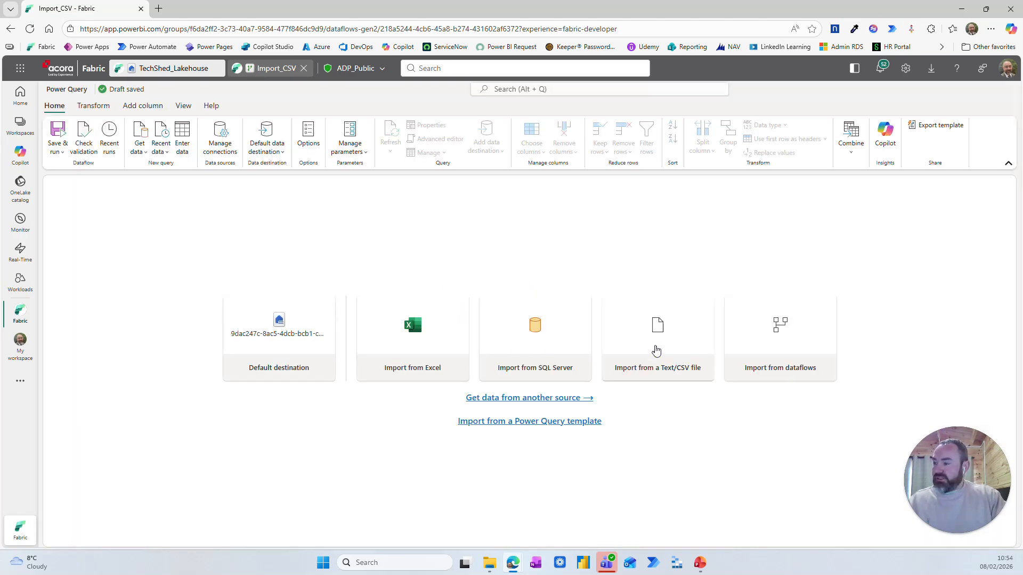
click(655, 349)
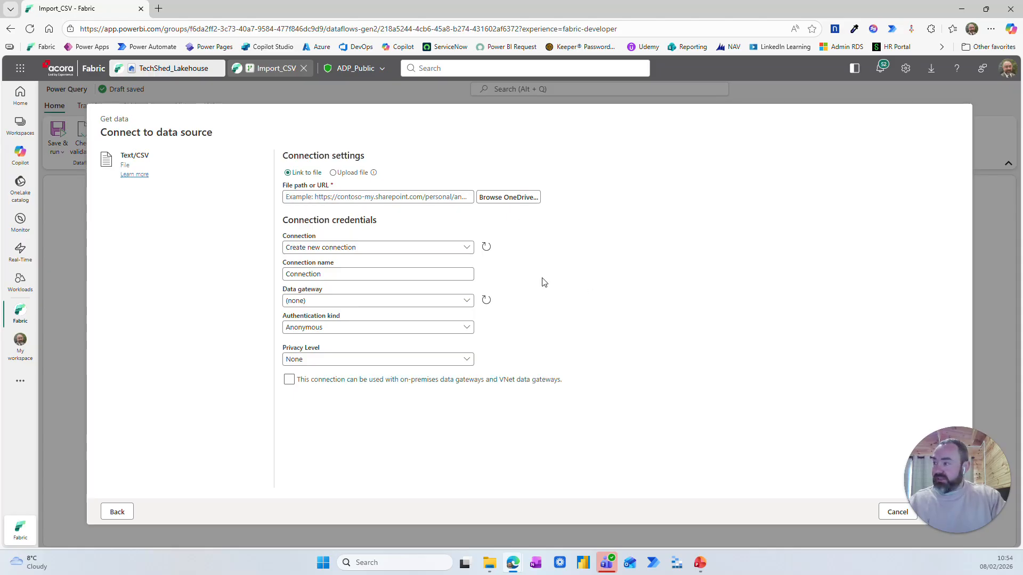
click(378, 197)
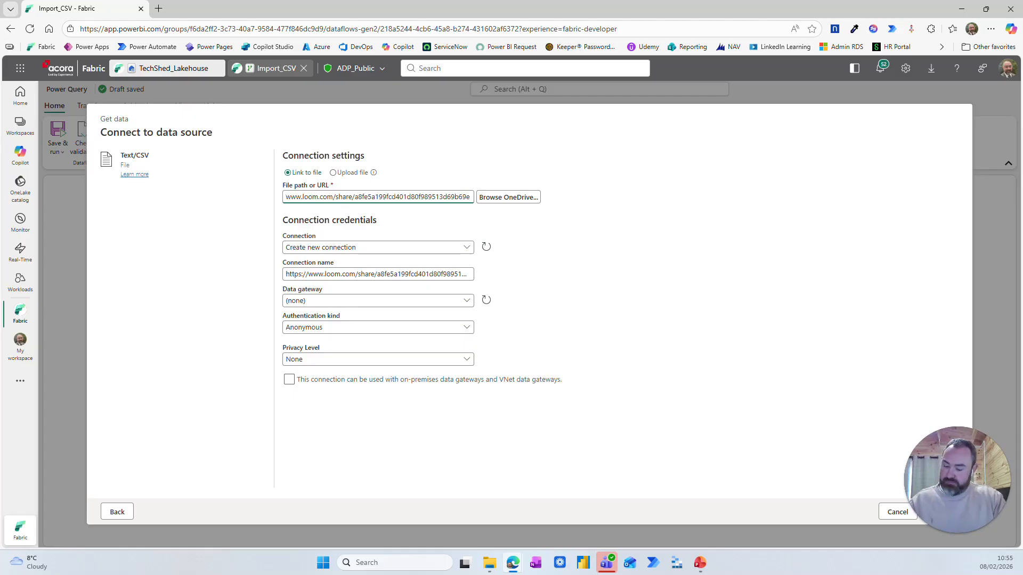
key(ctrl+a)
key(BackSpace)
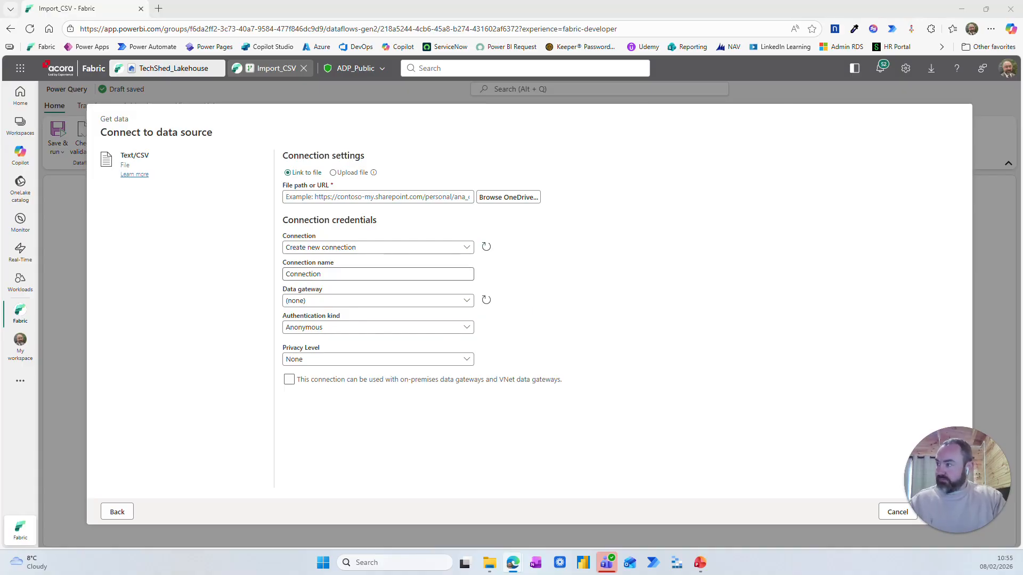
click(335, 198)
key(ctrl+v)
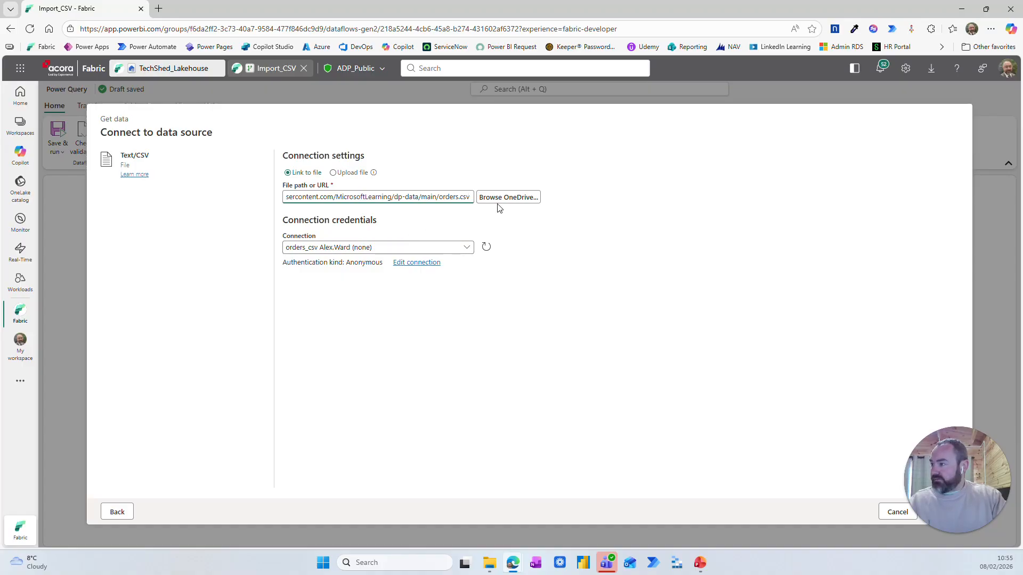
drag(963, 446, 573, 485)
click(940, 512)
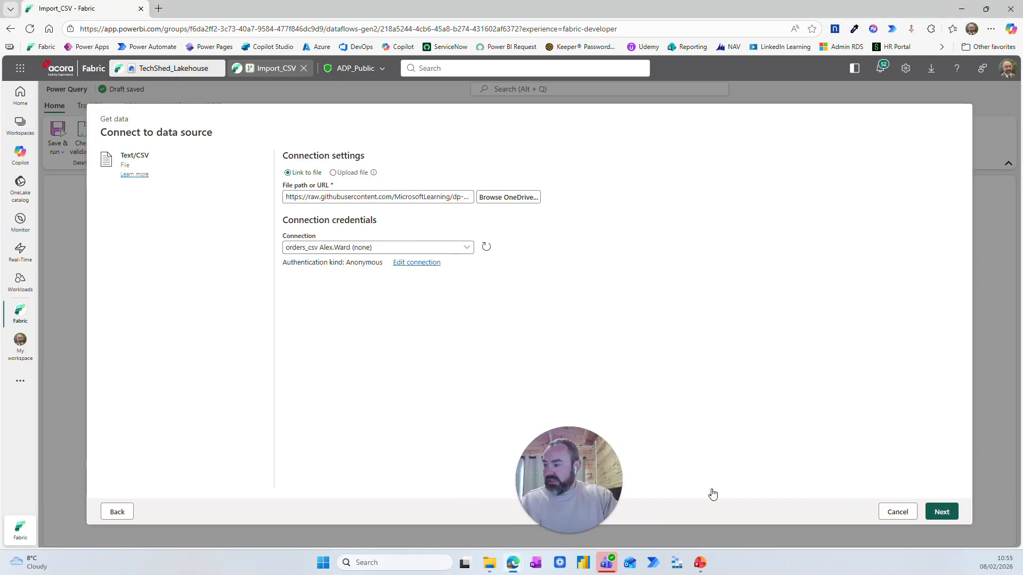
drag(555, 455, 953, 486)
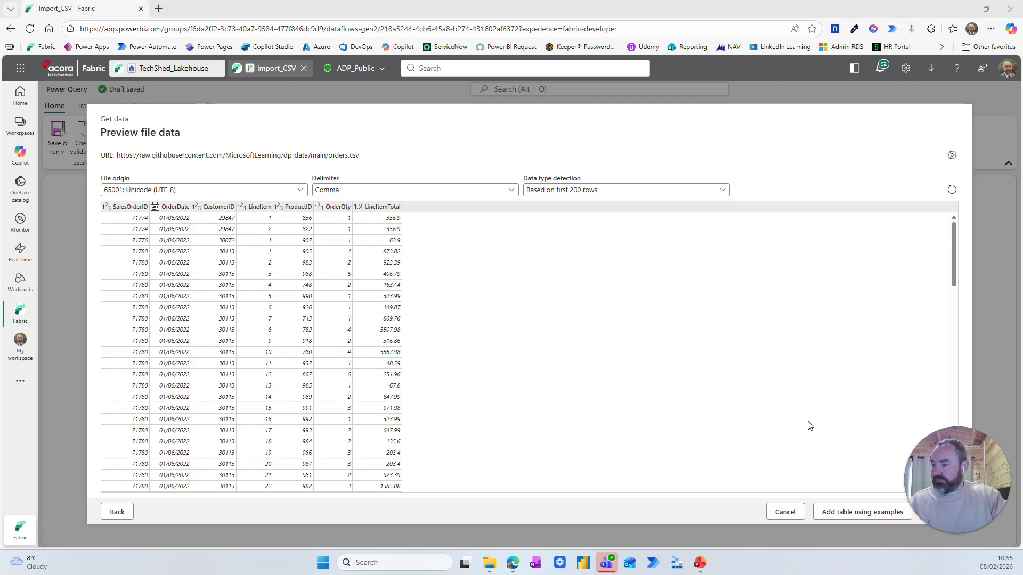
drag(957, 448, 68, 471)
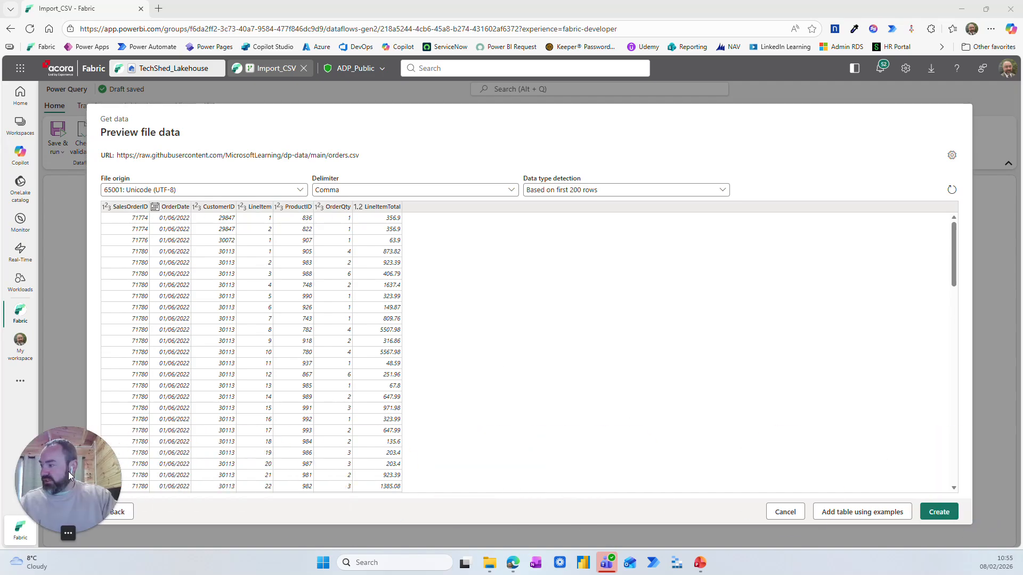
click(936, 516)
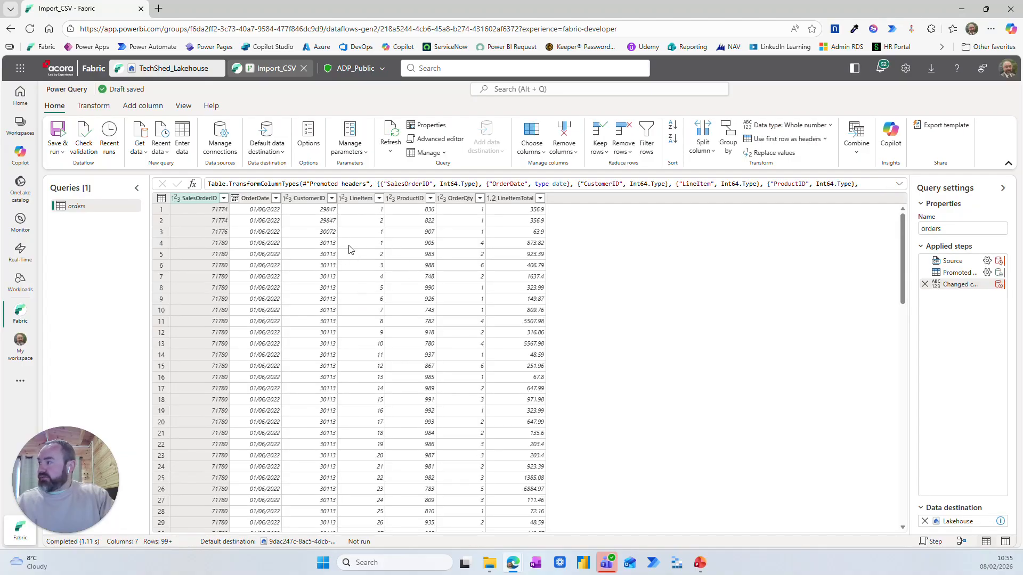
Add a custom column to the orders query with the Copilot prompt "Add a month number column", accepting the generated MonthNumber formula
click(93, 105)
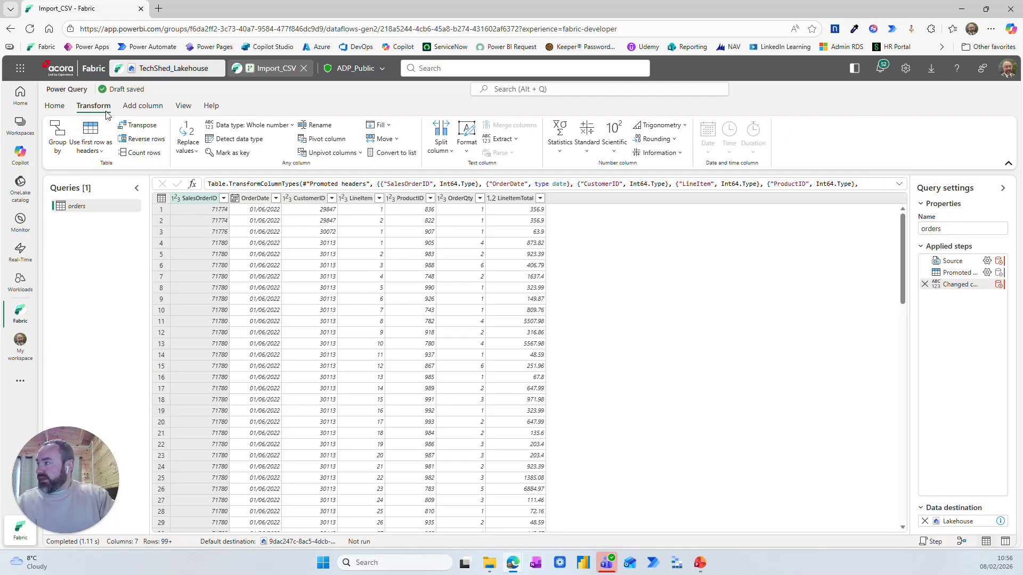
click(133, 106)
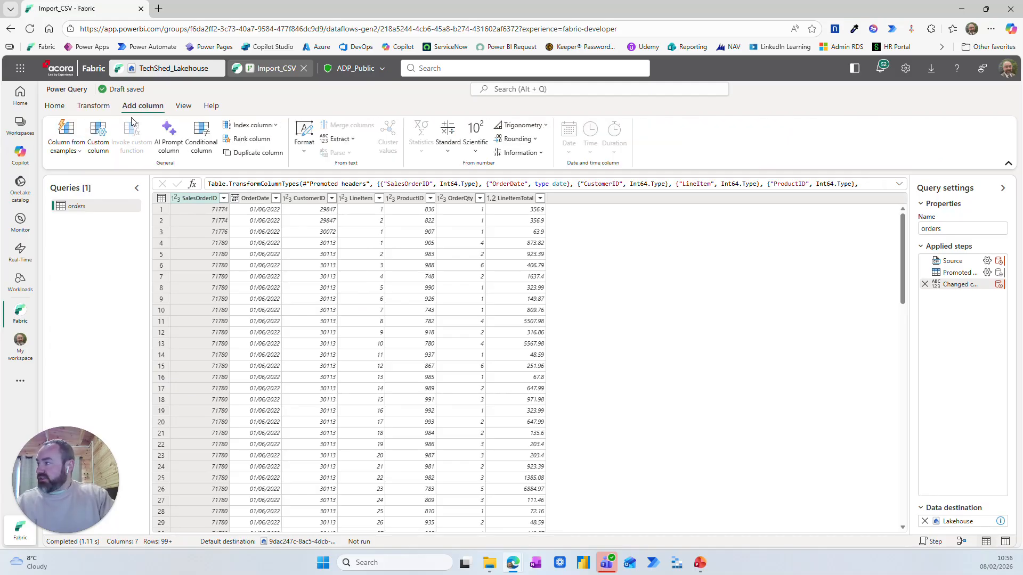
click(101, 143)
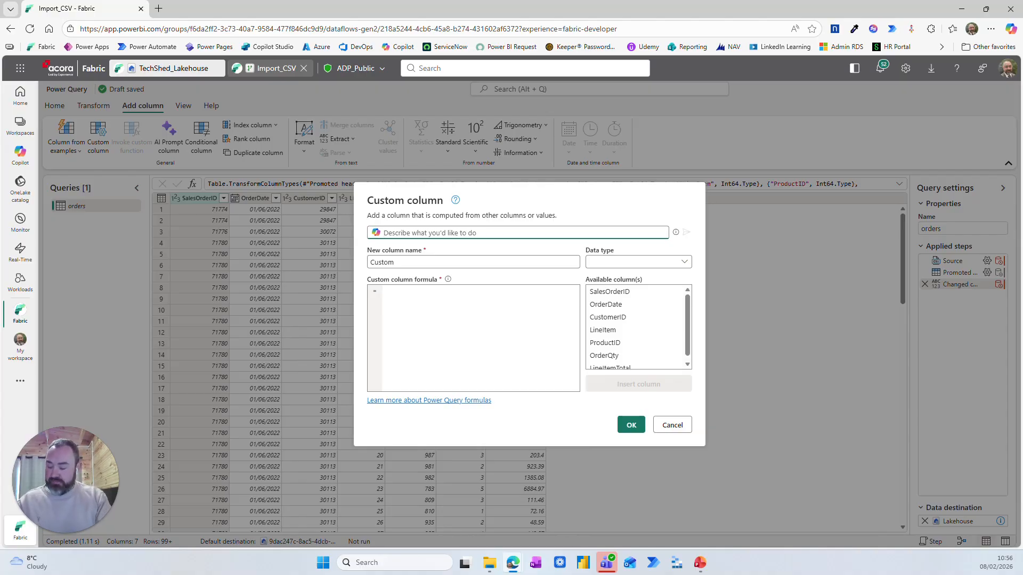
text(Add a month number column)
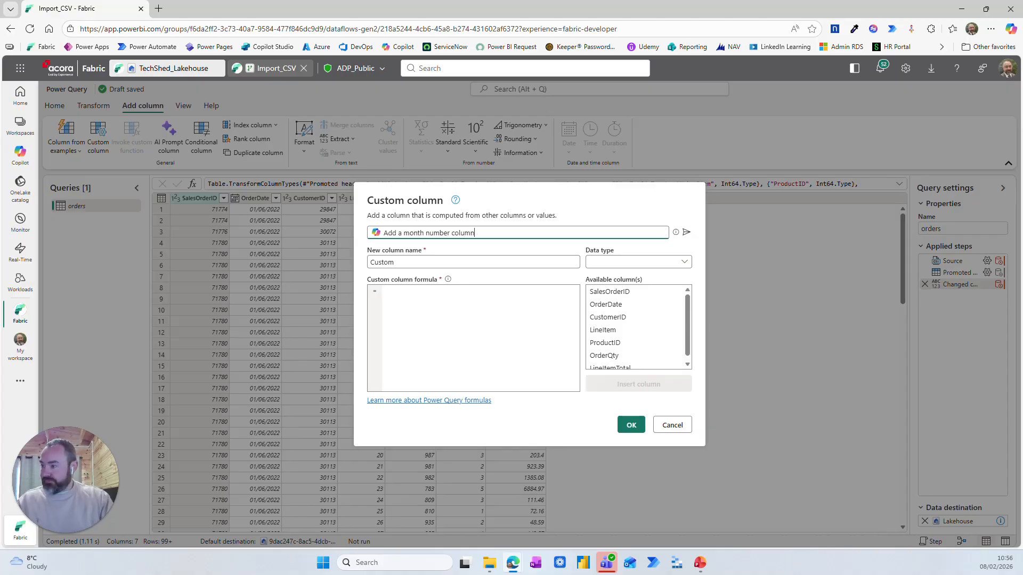
click(687, 232)
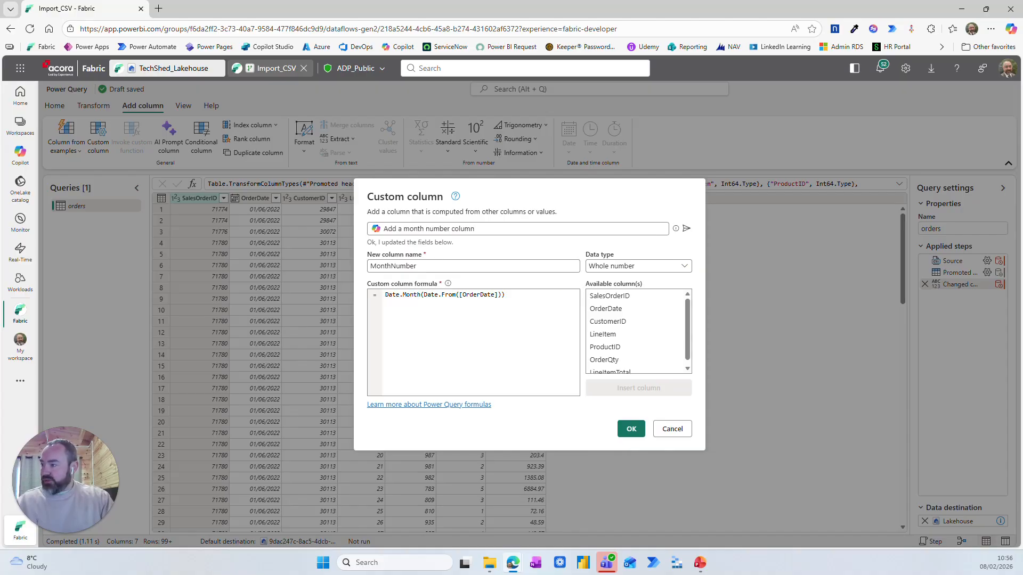
click(629, 429)
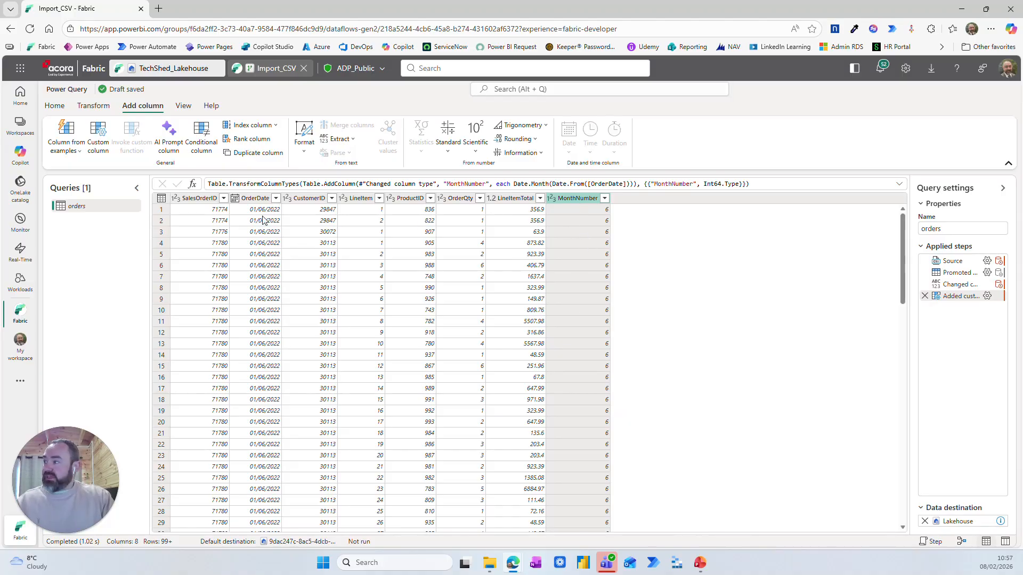
click(169, 137)
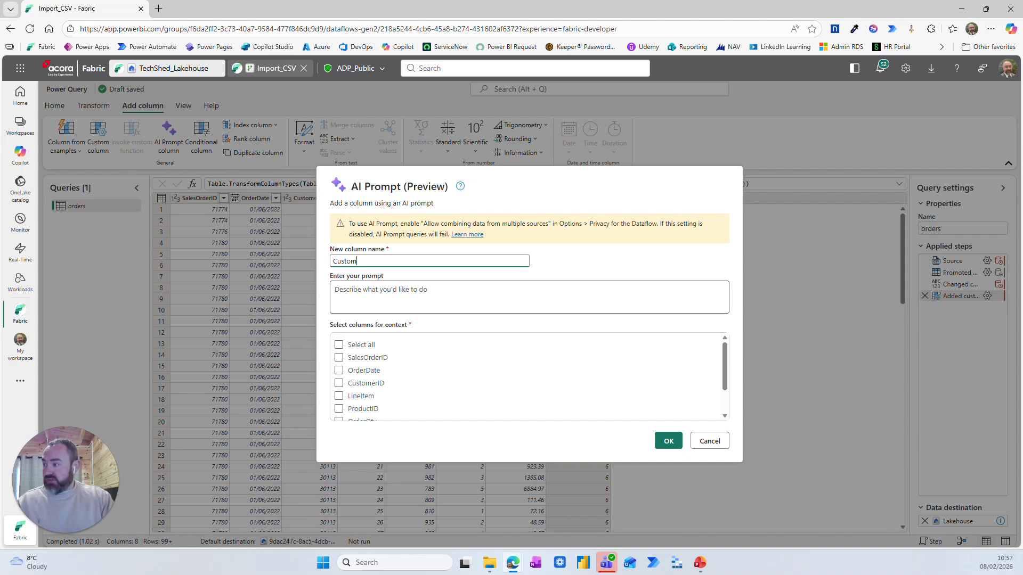
scroll(367, 356, down, 1)
scroll(367, 358, up, 1)
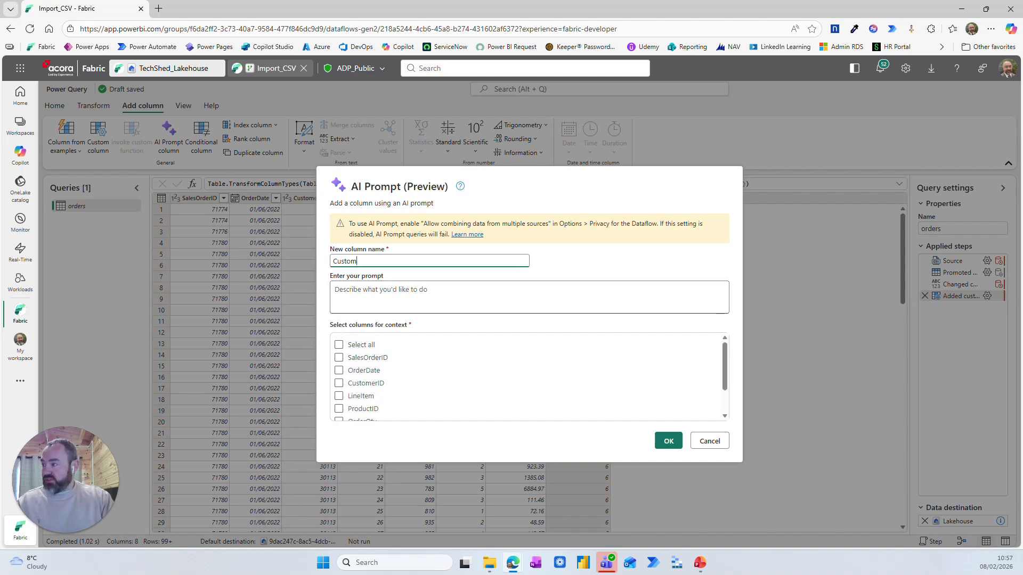
drag(357, 261, 310, 265)
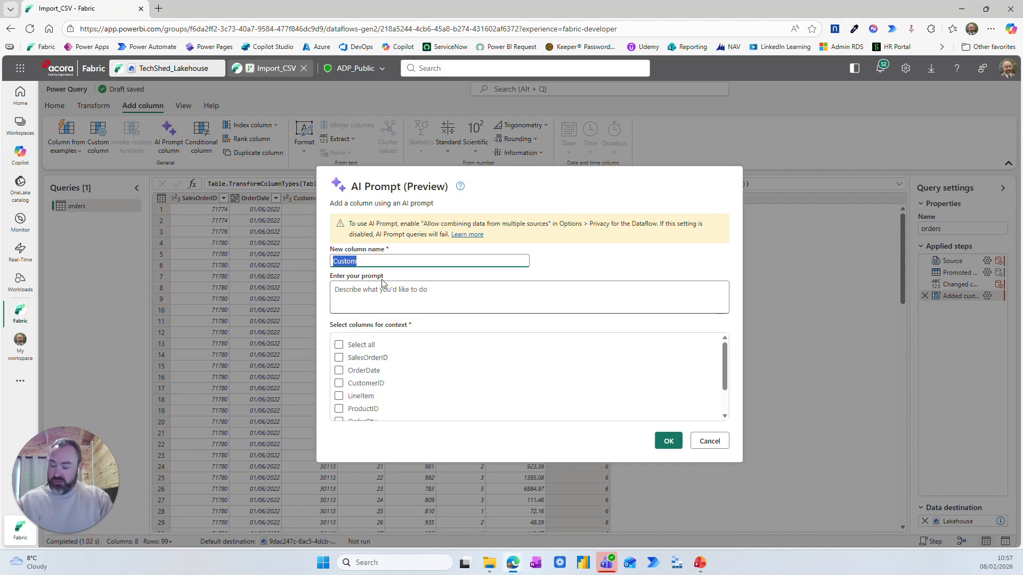
text(Month Name)
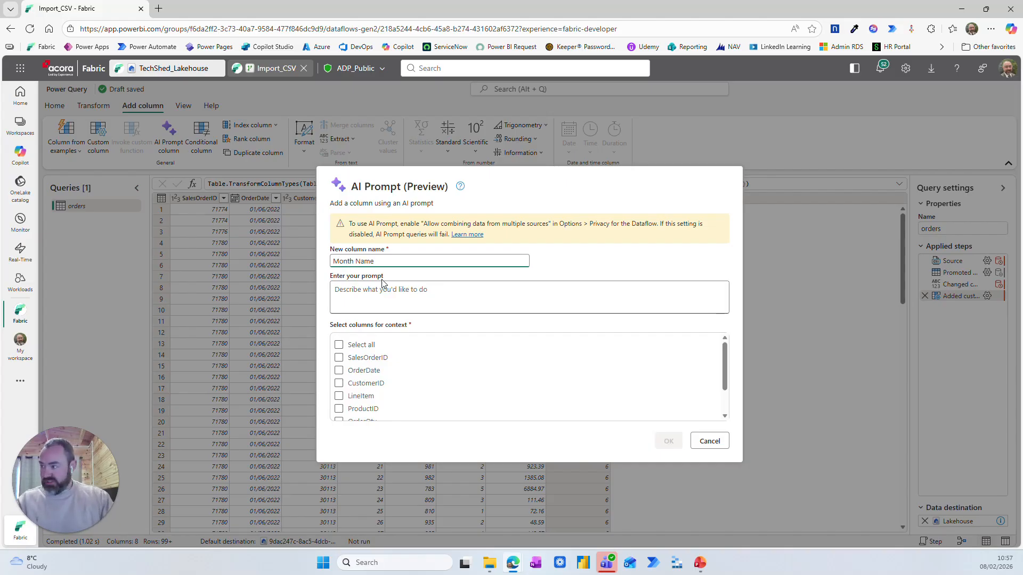
click(384, 289)
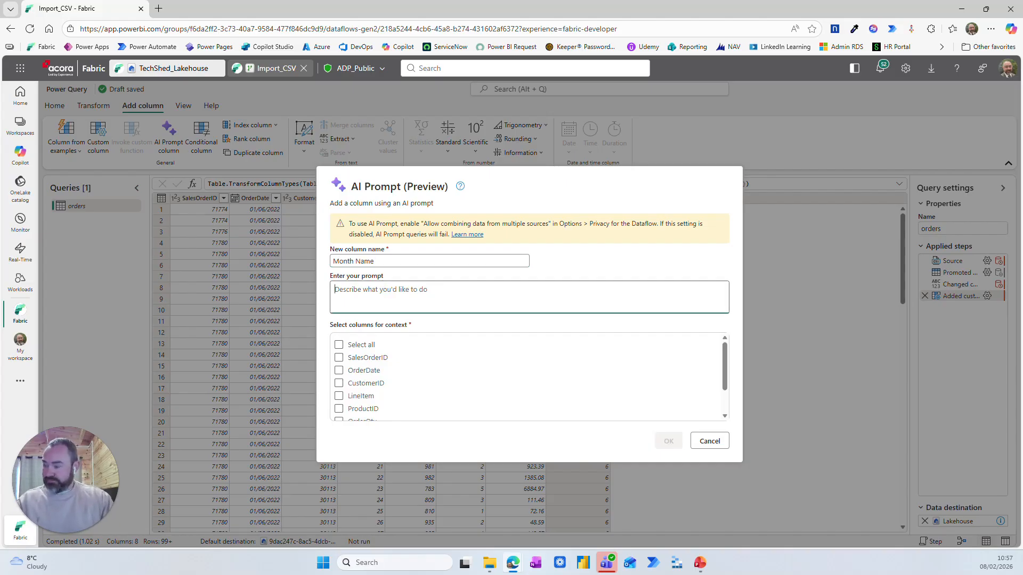
text(Add a month name column)
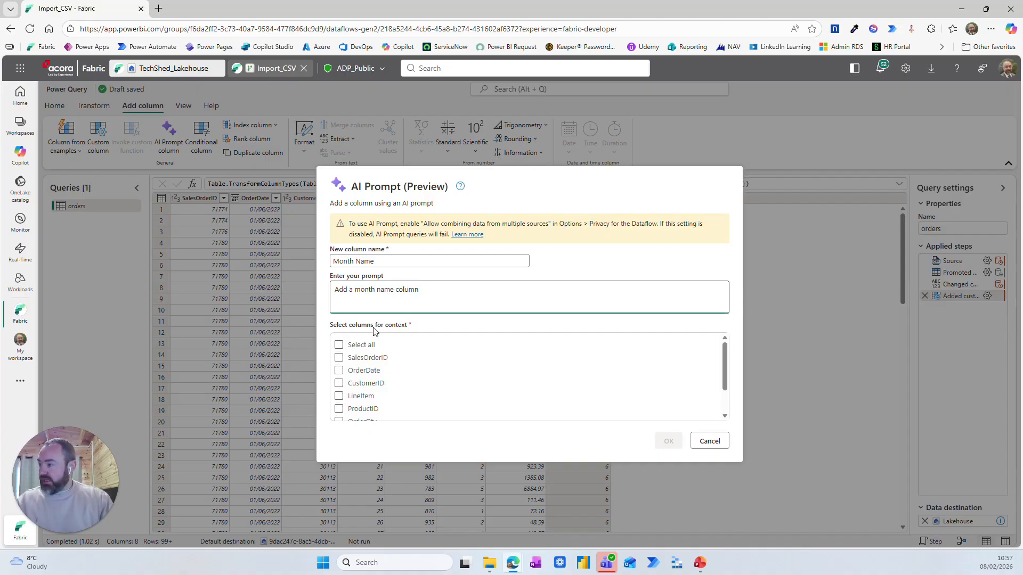
click(341, 372)
scroll(395, 384, down, 2)
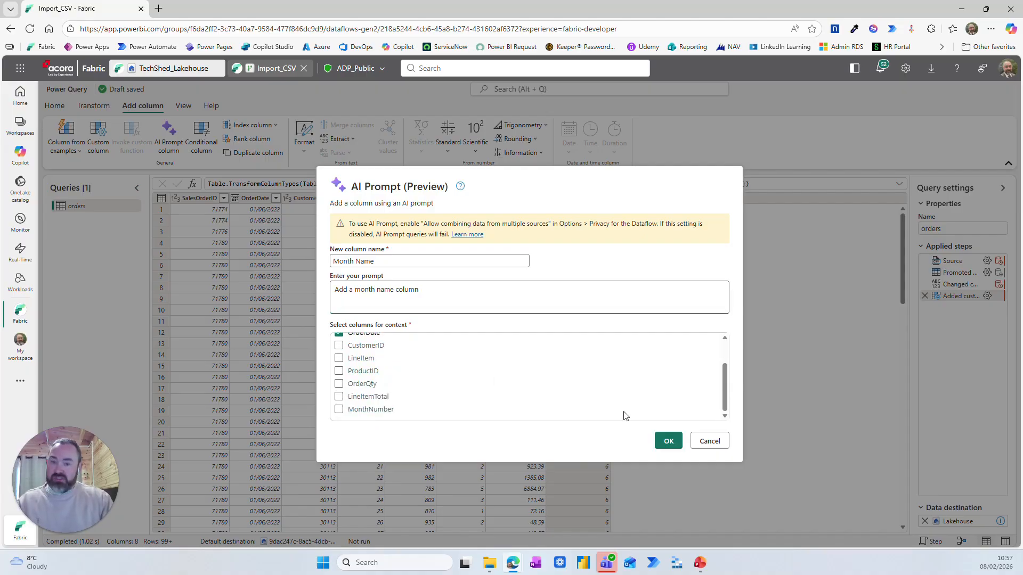
click(717, 444)
click(579, 336)
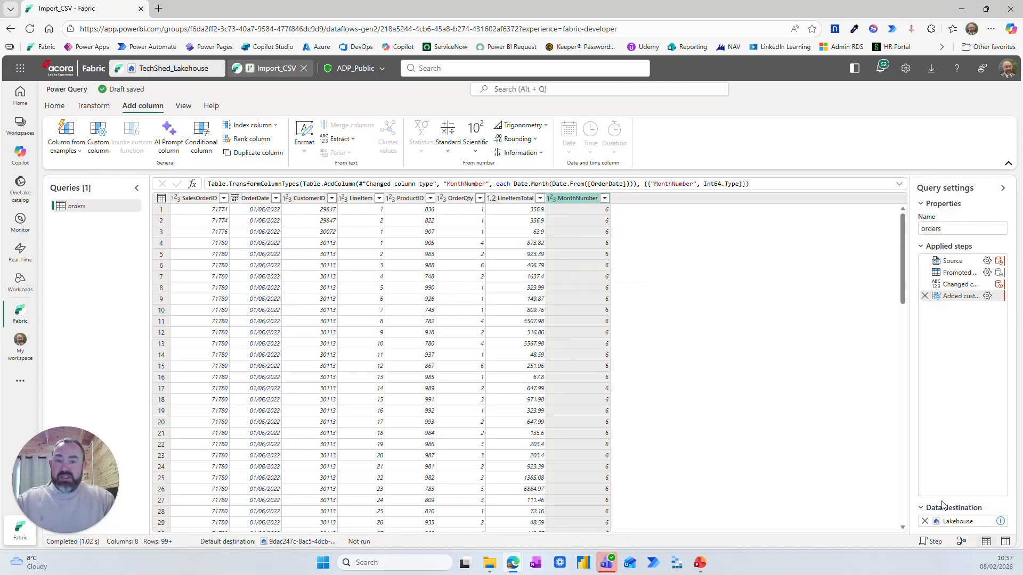
mouse_move(950, 521)
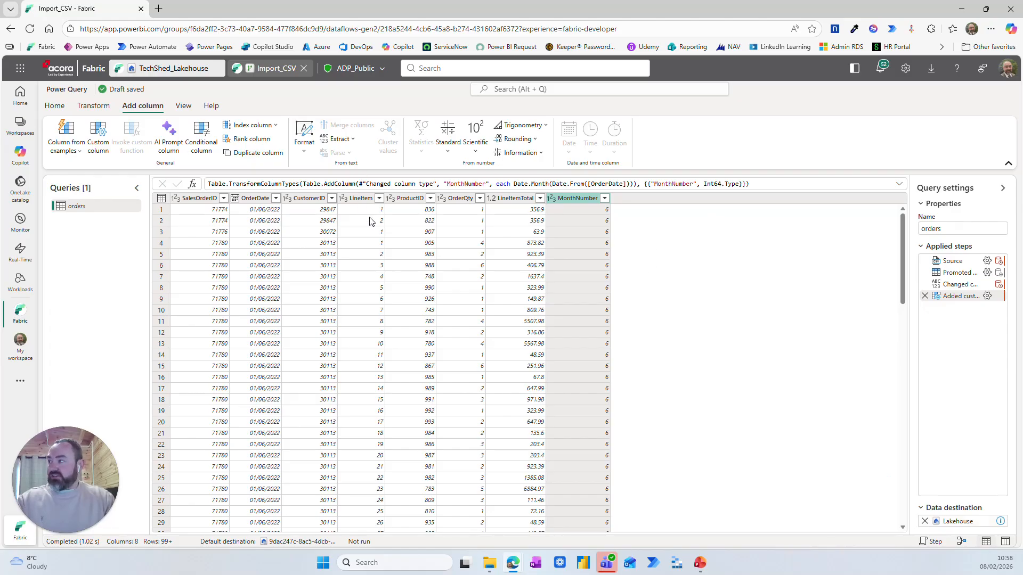
Return to the Fabric workspace's TechShed folder and create a new pipeline named Import_CSV_Pipeline
click(20, 127)
click(79, 282)
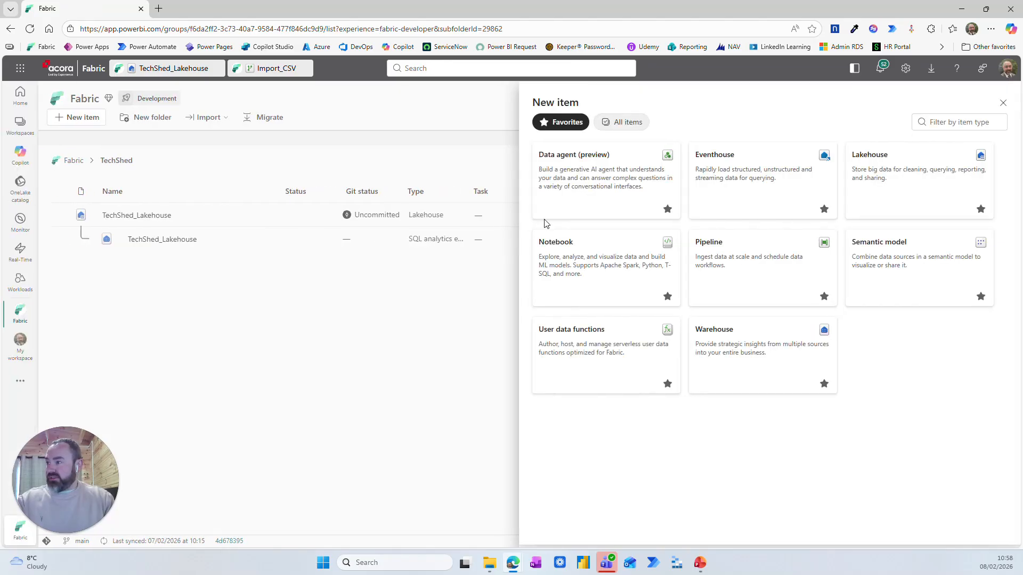
click(733, 262)
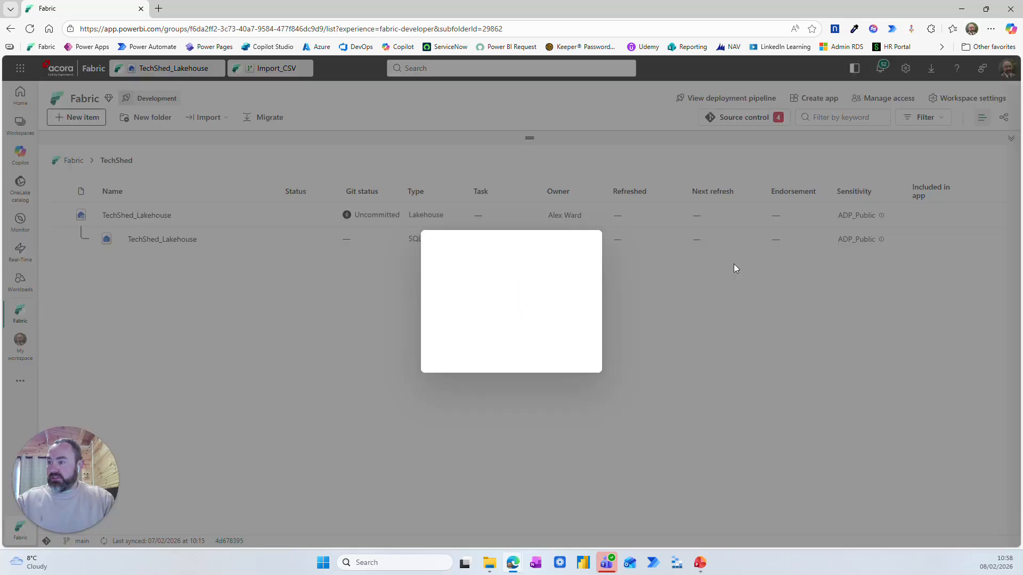
drag(470, 287, 425, 287)
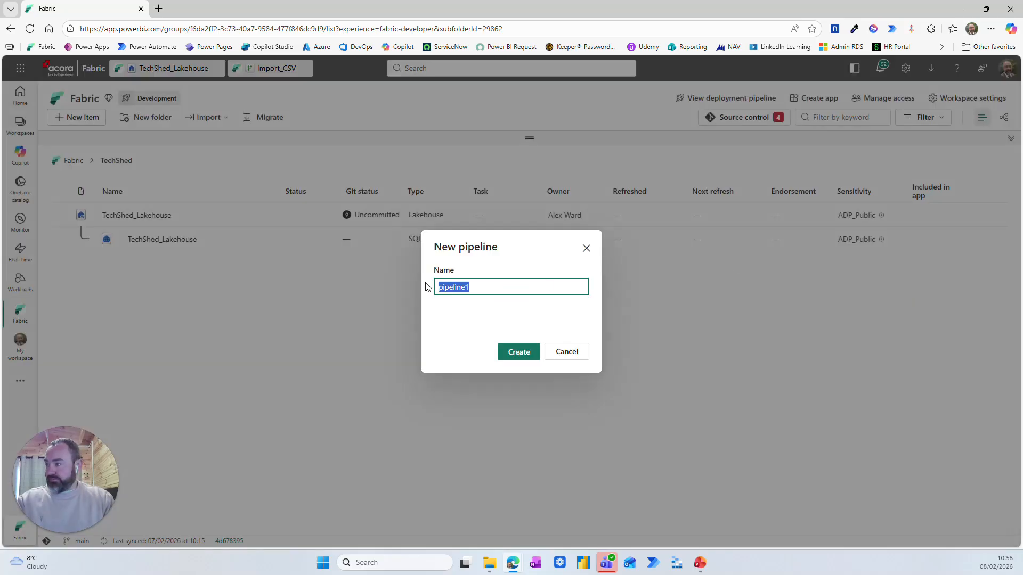
text(Import_C)
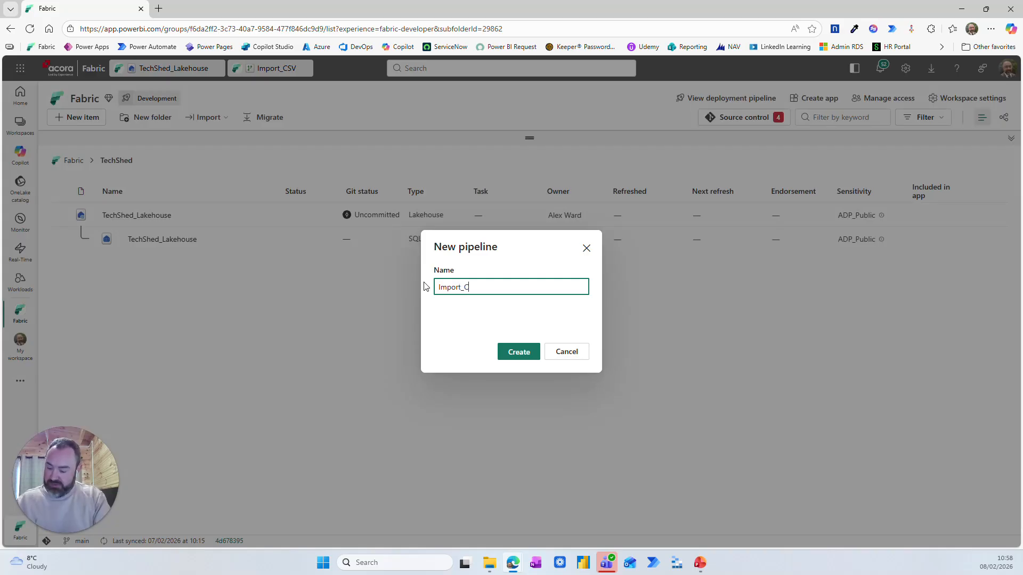
text(SV_Pipeline)
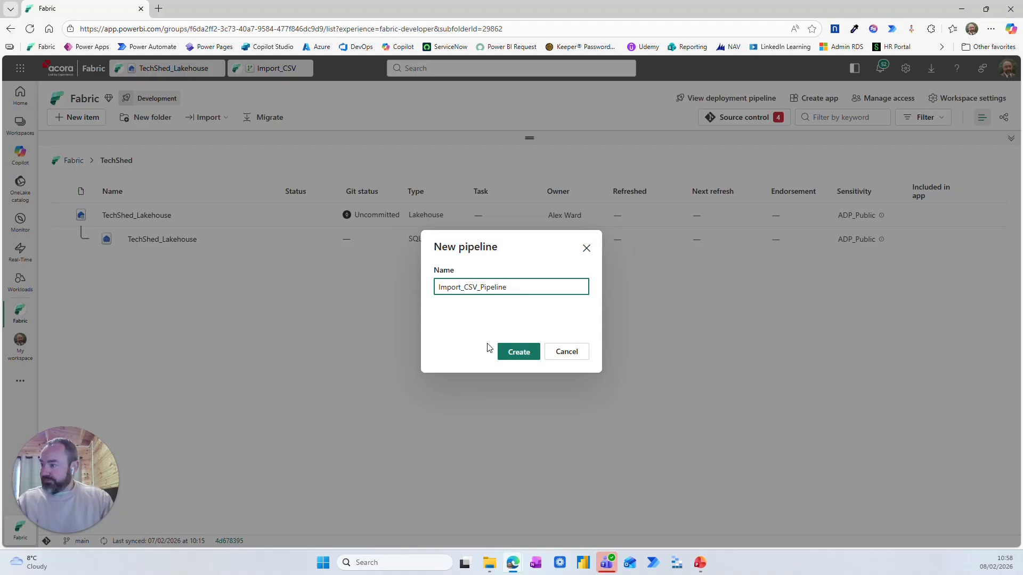
click(506, 350)
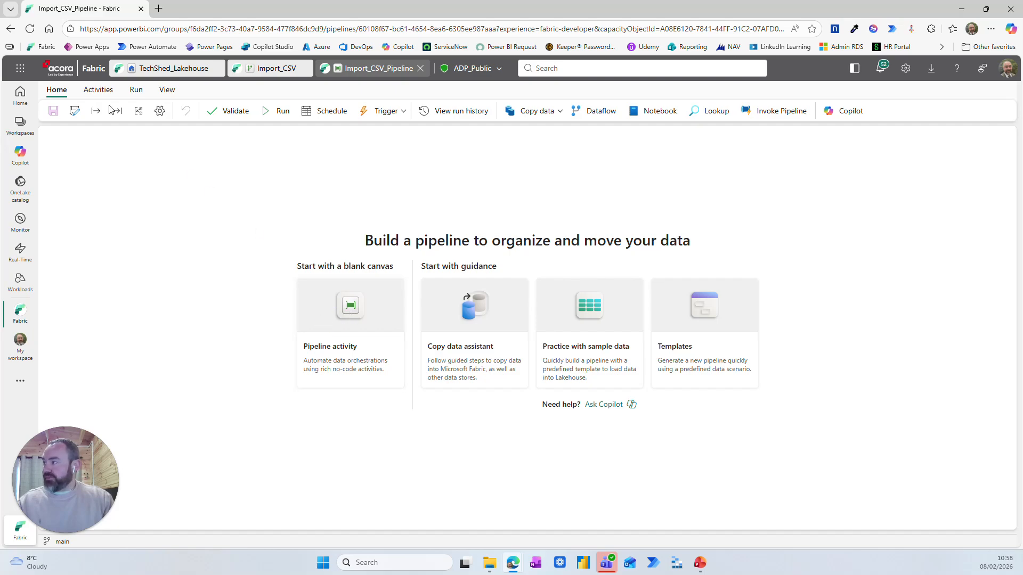
Add a Dataflow activity to the blank pipeline canvas and name it Import_CSV
click(98, 91)
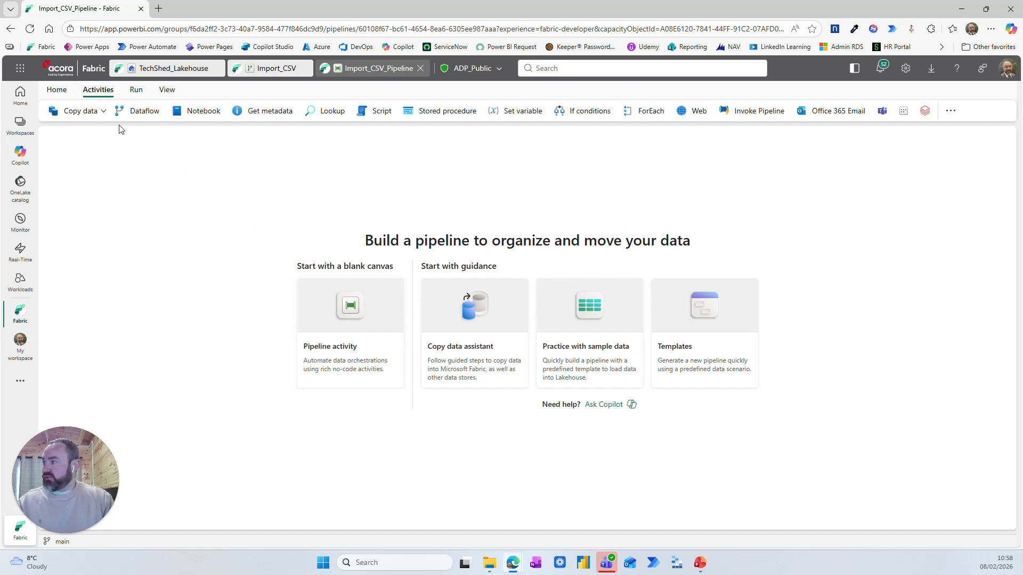
click(142, 112)
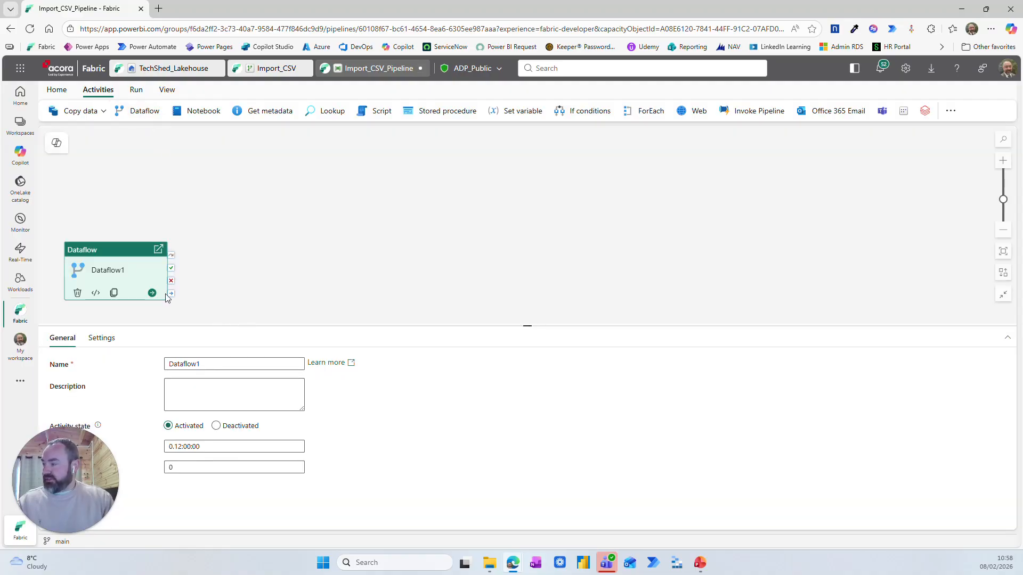
drag(114, 255, 179, 227)
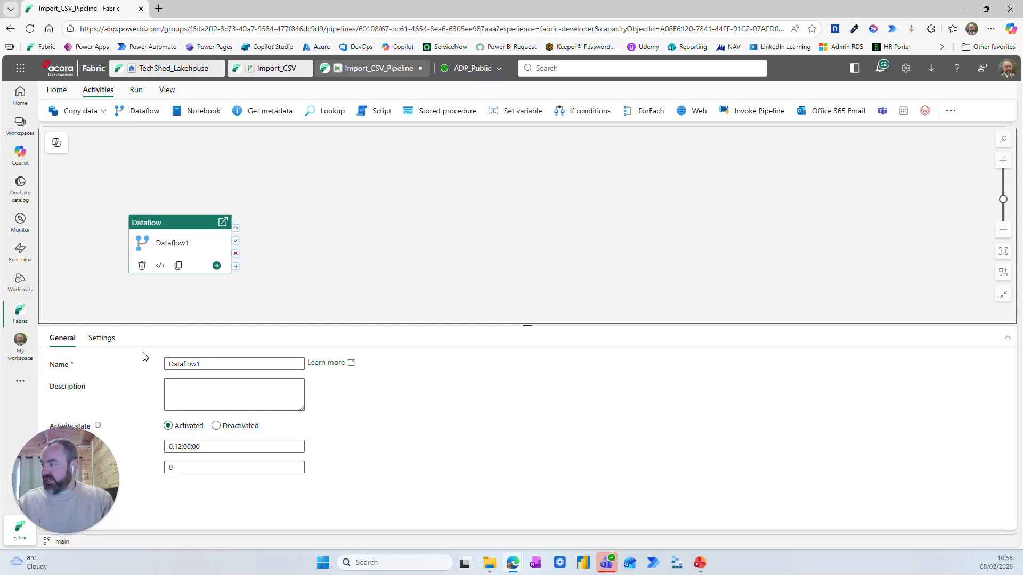
drag(205, 364, 164, 365)
text(Import_CSV)
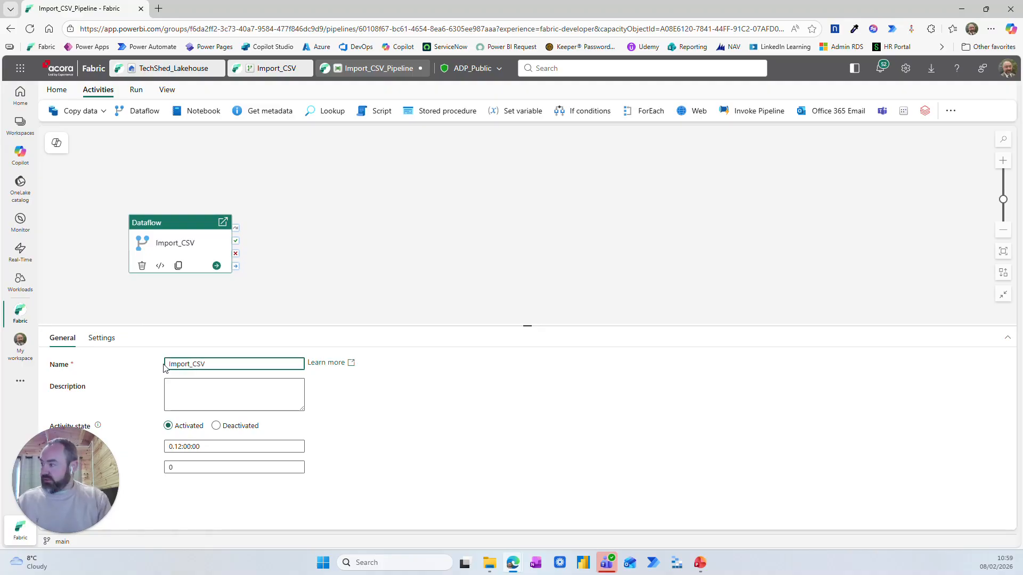
Link the activity to the Import_CSV dataflow in the Fabric workspace and save the pipeline
click(104, 339)
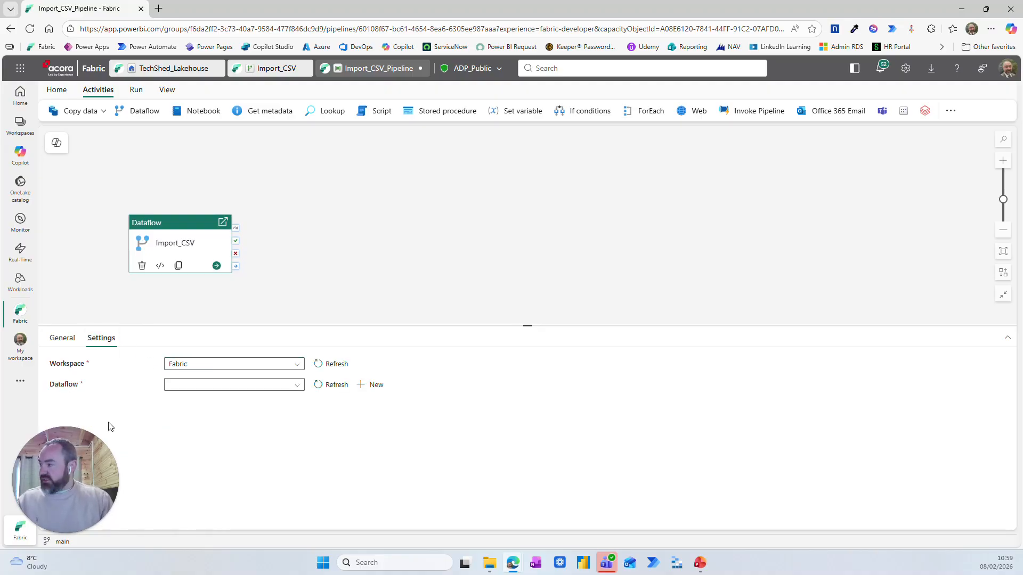
click(235, 386)
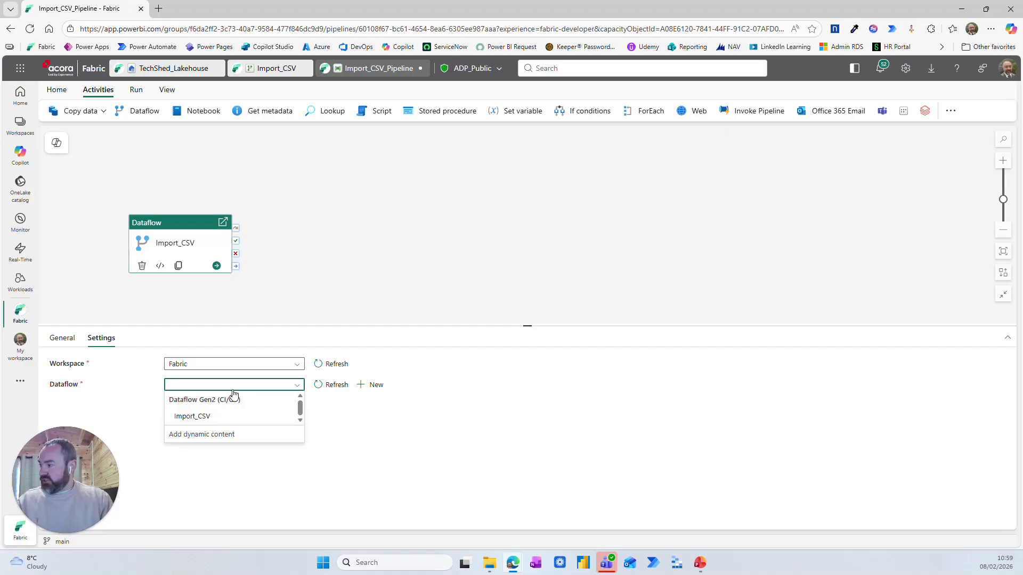
click(207, 417)
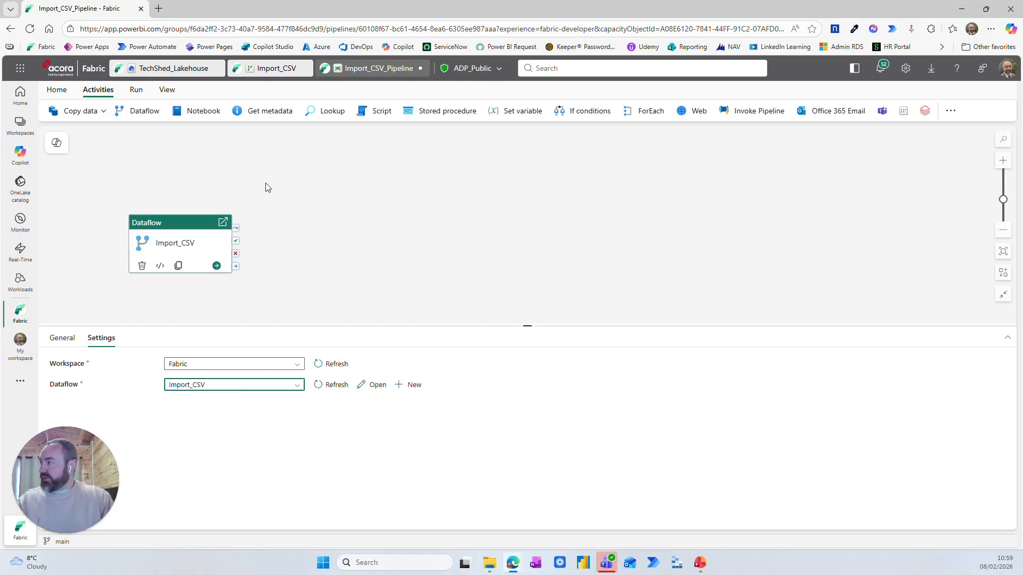
click(57, 91)
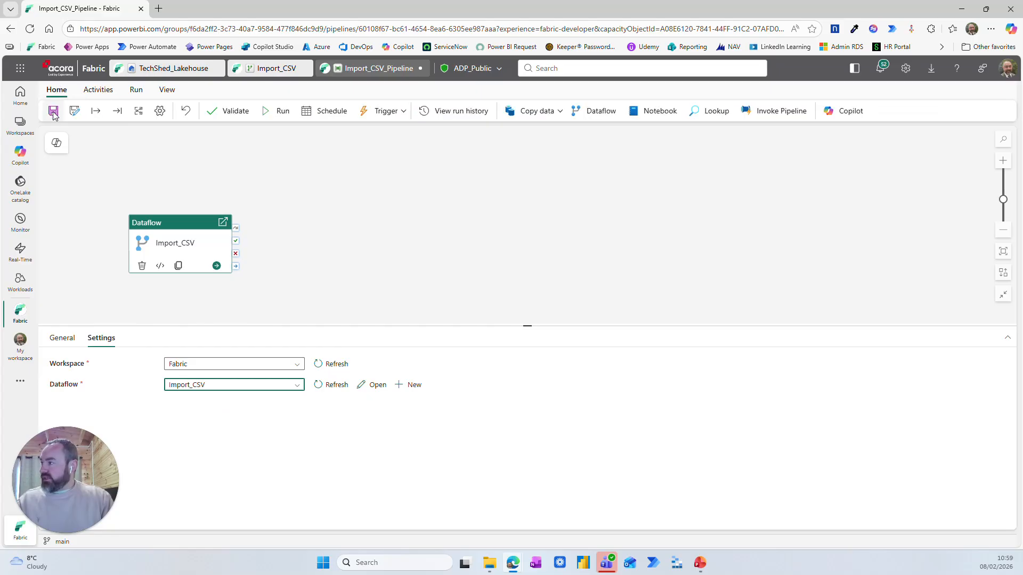
click(54, 113)
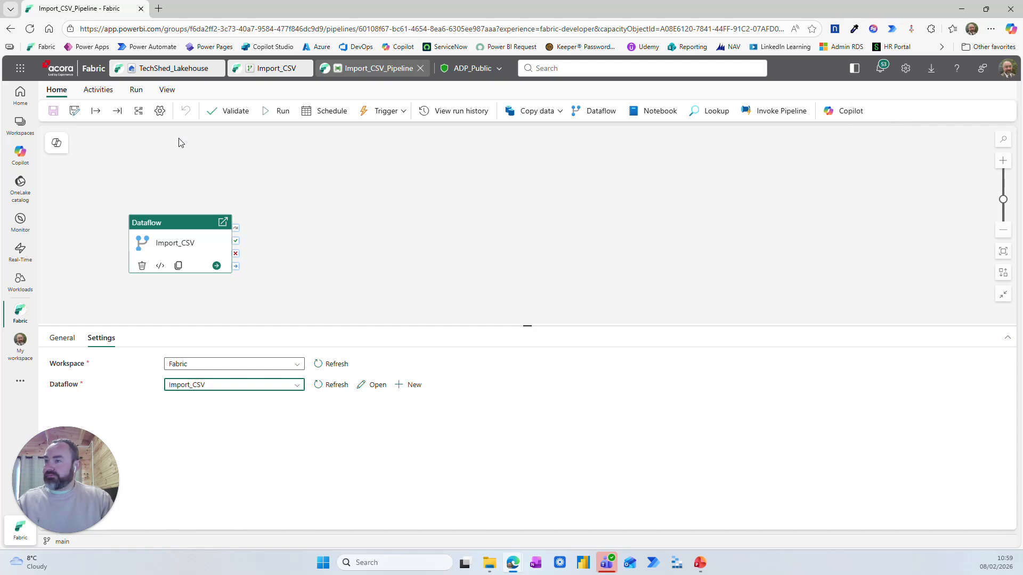
click(324, 113)
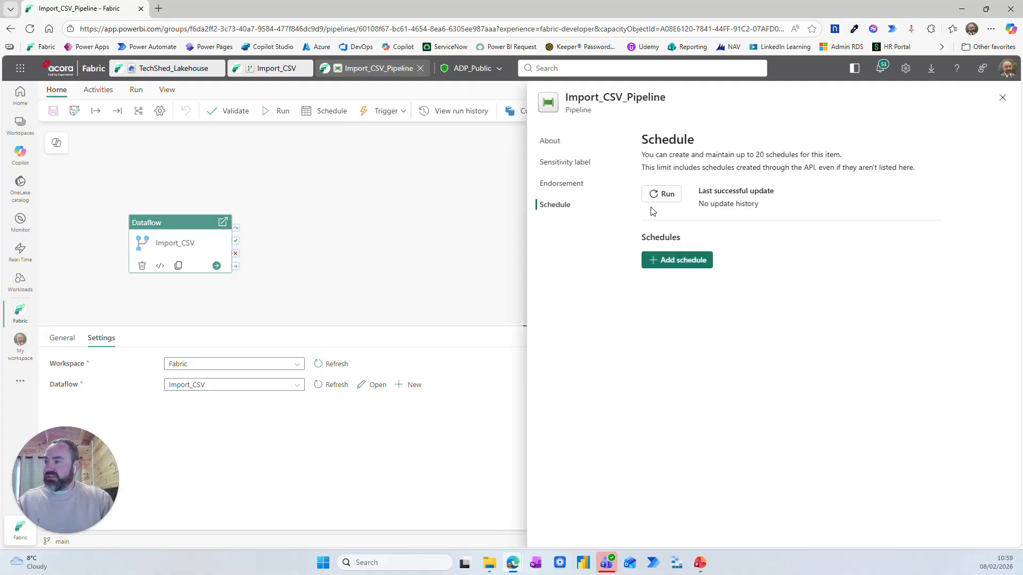
click(661, 266)
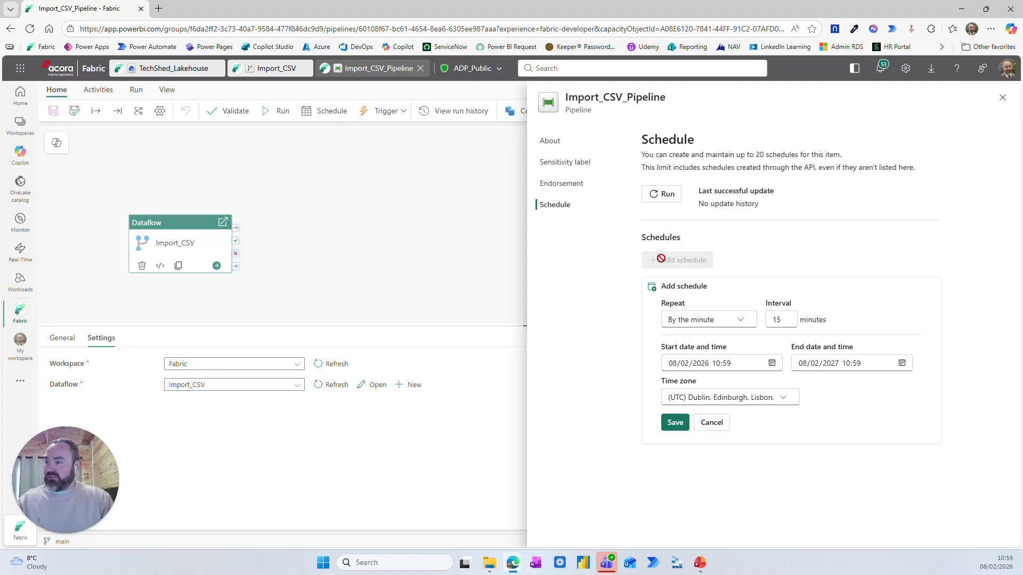
click(738, 321)
click(681, 377)
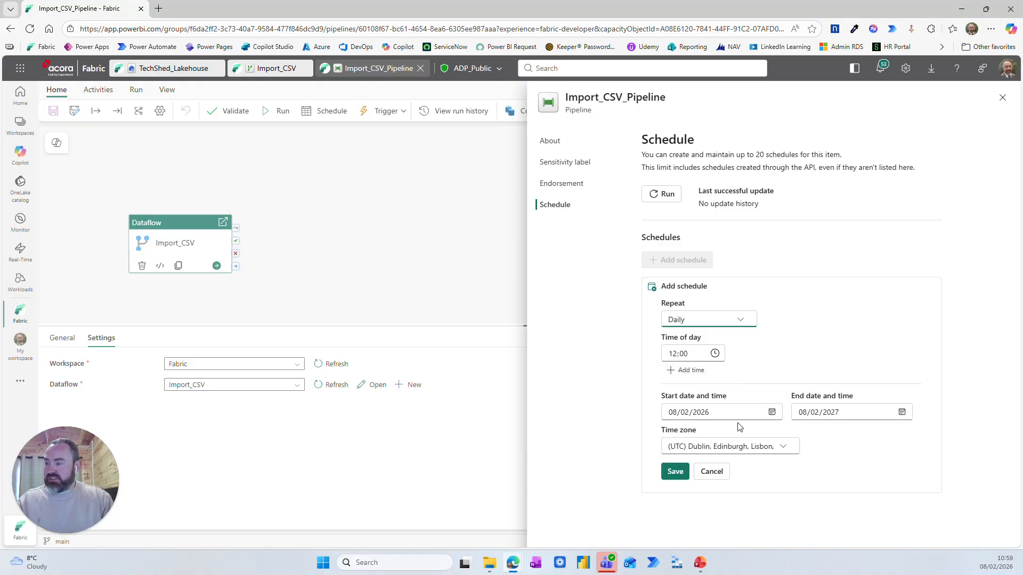
click(1003, 99)
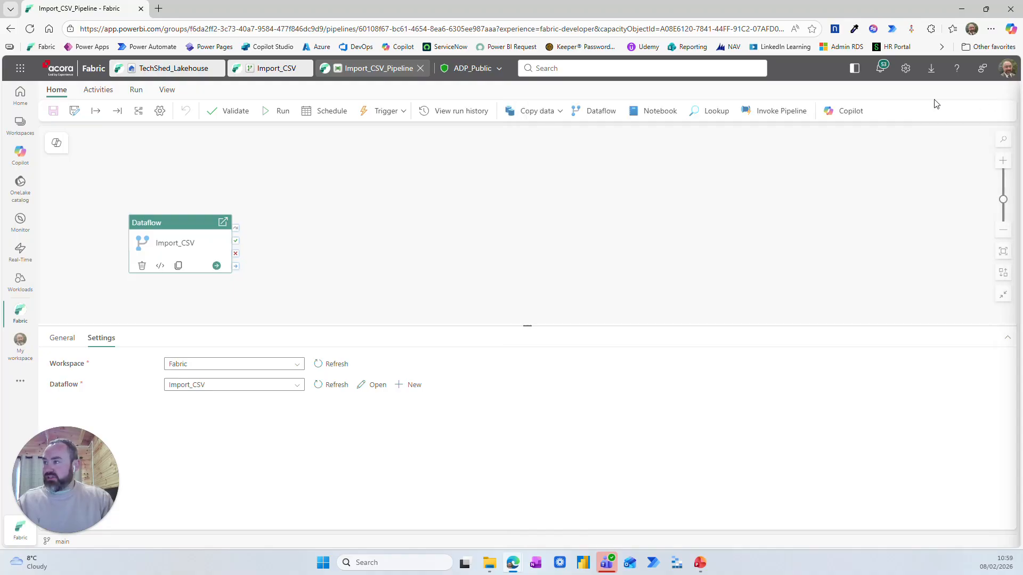
Run the pipeline, refresh the tables in TechShed_Lakehouse and open the imported orders table
click(278, 112)
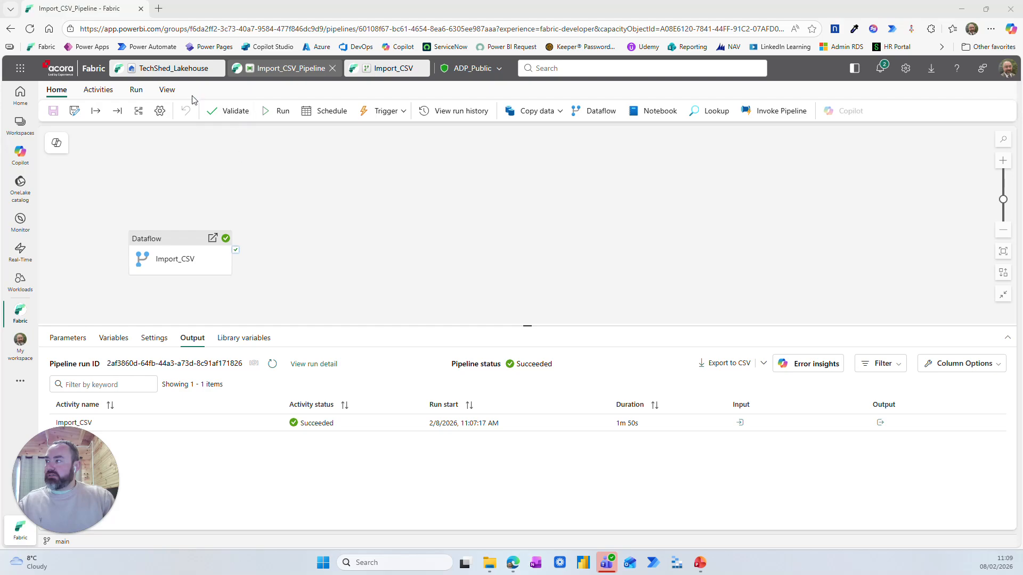
click(153, 70)
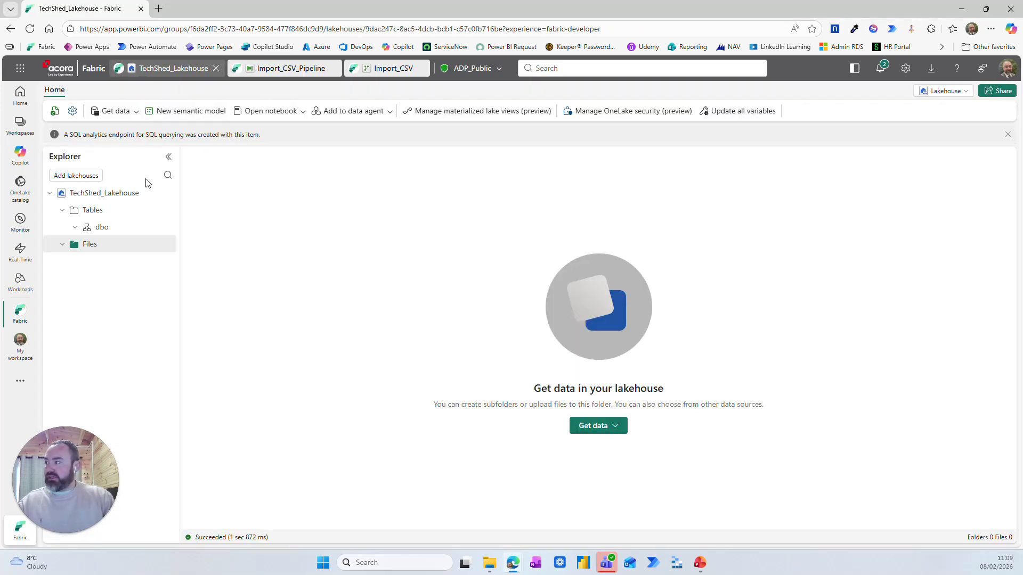
click(166, 210)
click(188, 312)
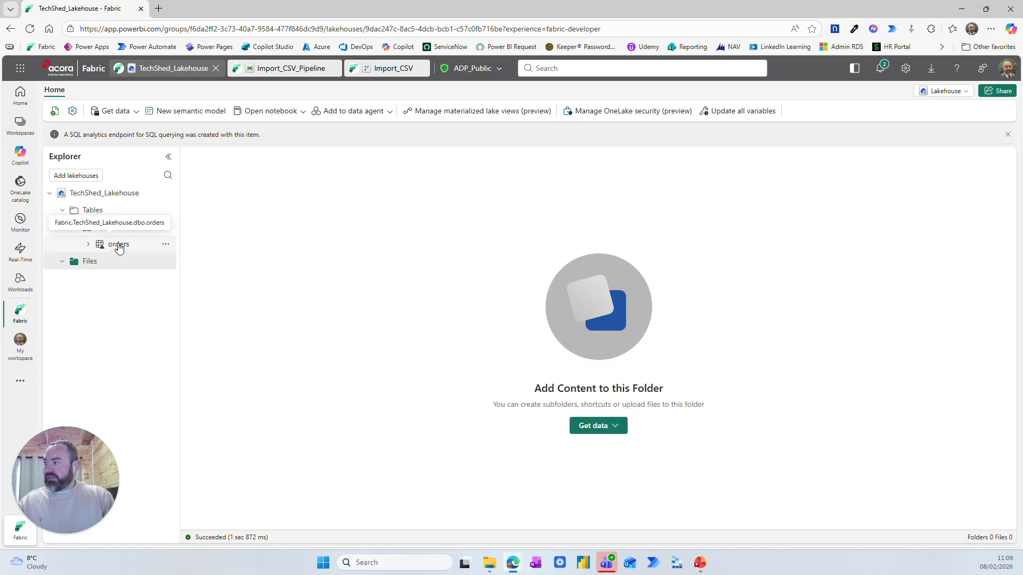
click(118, 245)
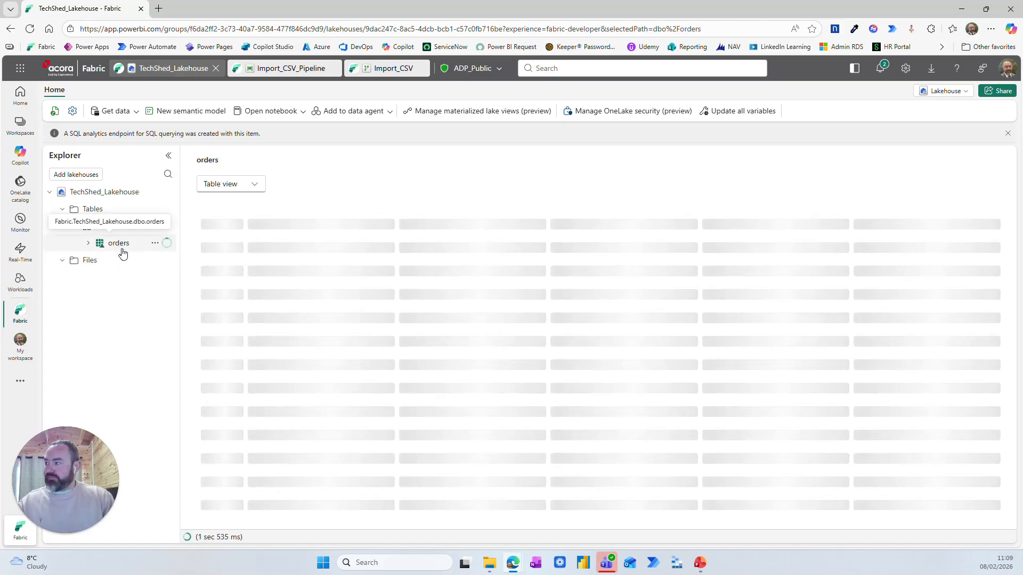